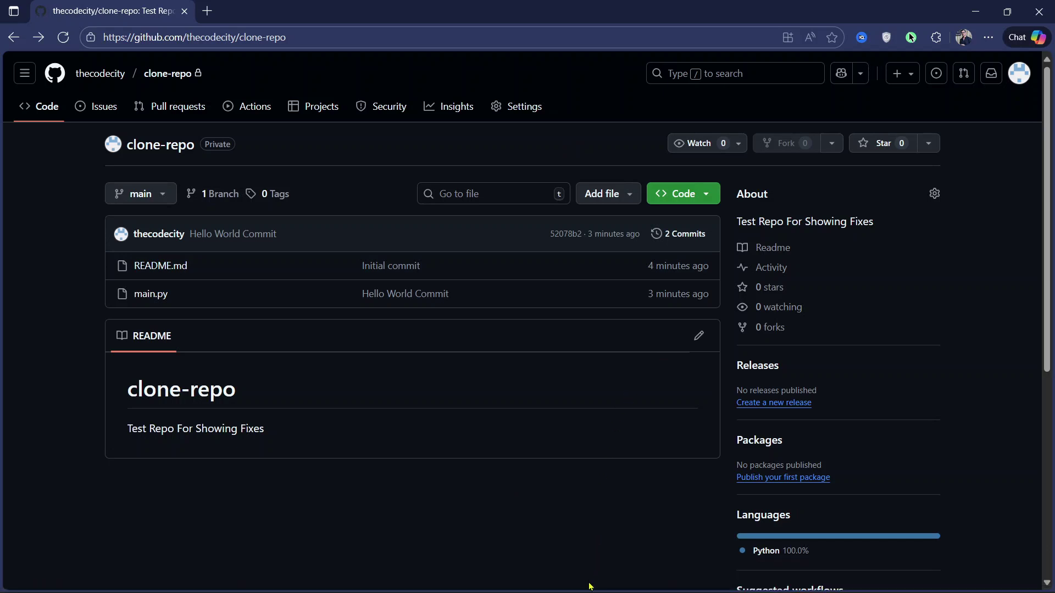
Open a Command Prompt in the Temp folder using cmd in Explorer's address bar
mouse_move(589, 587)
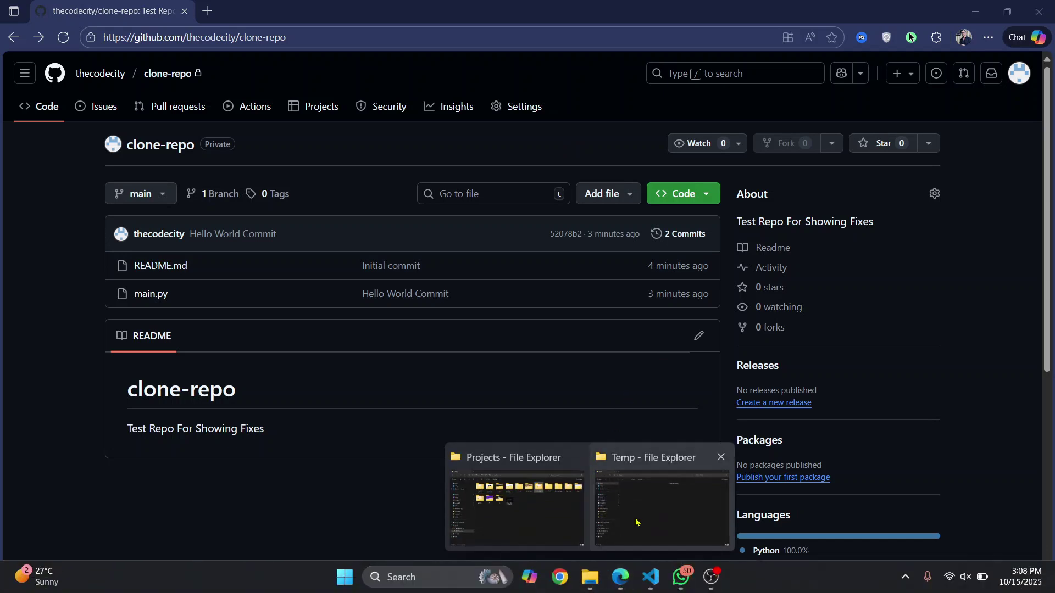
left_click(662, 497)
left_click(402, 41)
type("cmd")
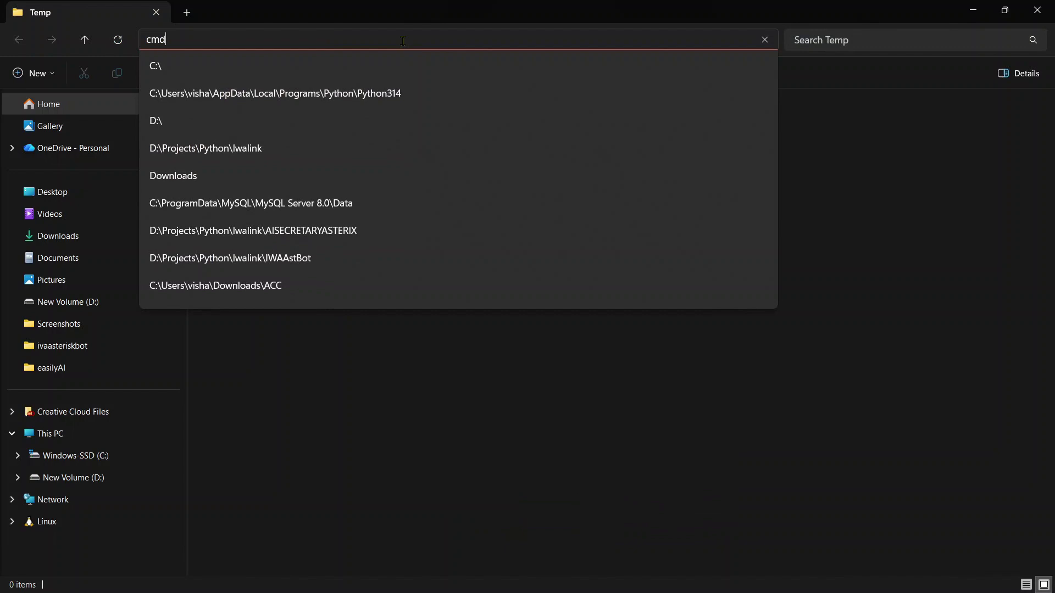
key("Return")
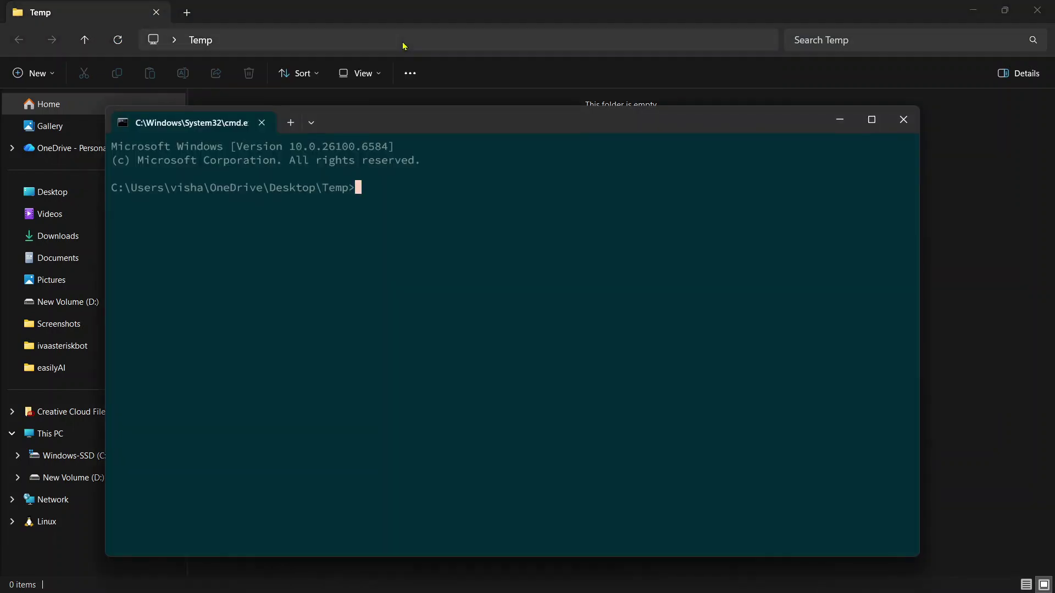
Start a git clone command and select the clone-repo URL on the GitHub page
type("clone")
key("ctrl+c")
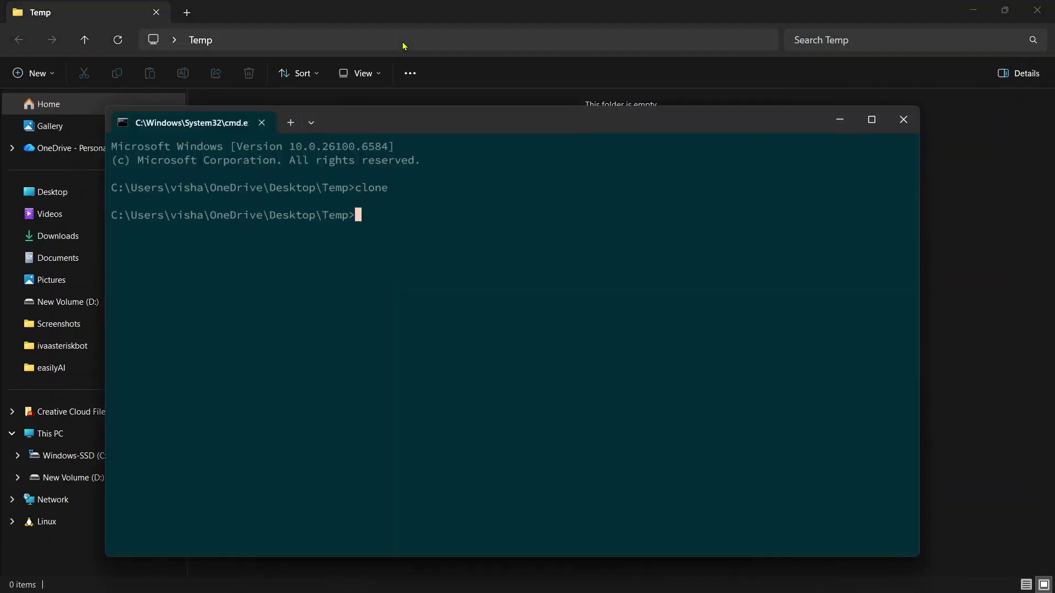
type("git clone")
key("alt+Tab")
key("alt+Tab")
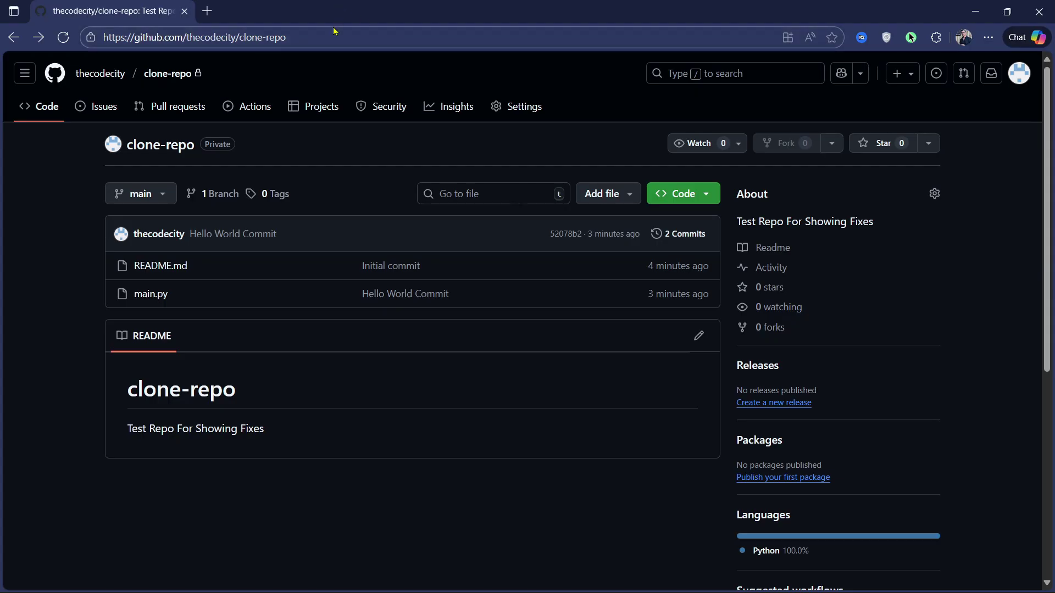
left_click(333, 30)
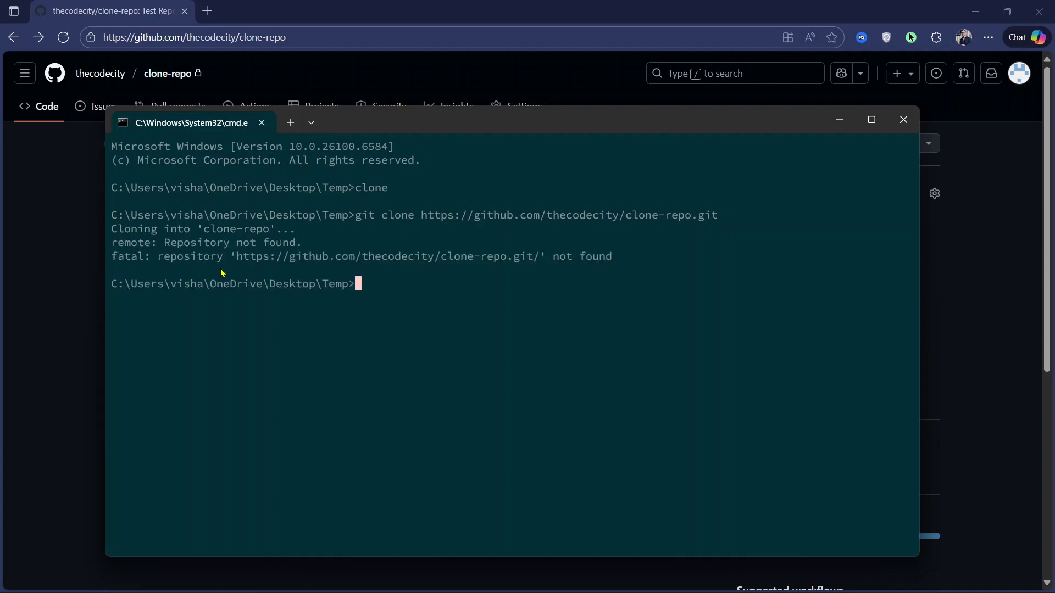
Highlight the 'Repository not found' error lines, clear the selection, and minimize the terminal
left_click_drag(113, 245, 612, 259)
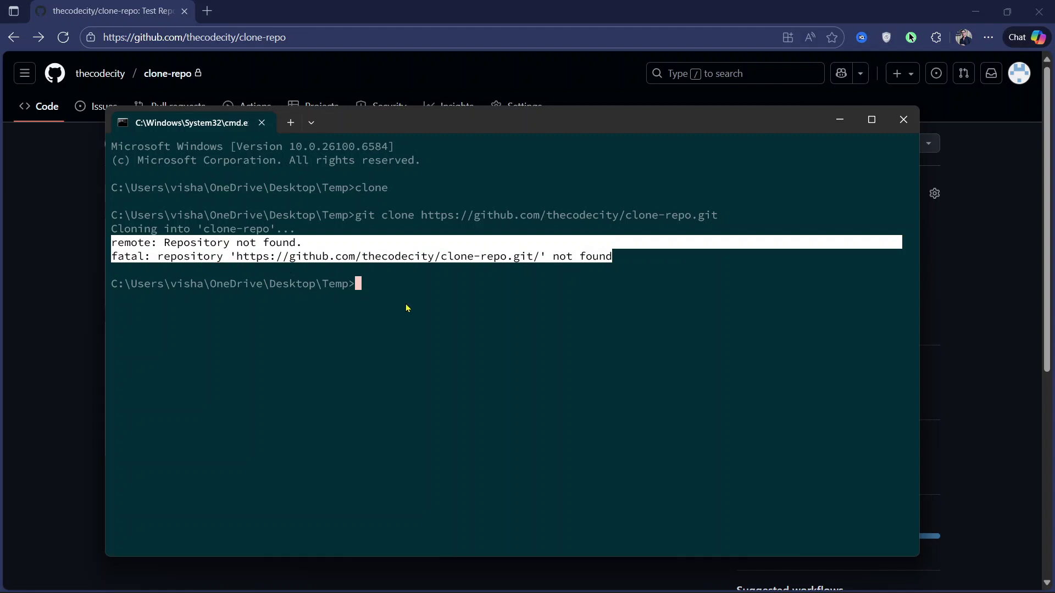
key("ctrl+c")
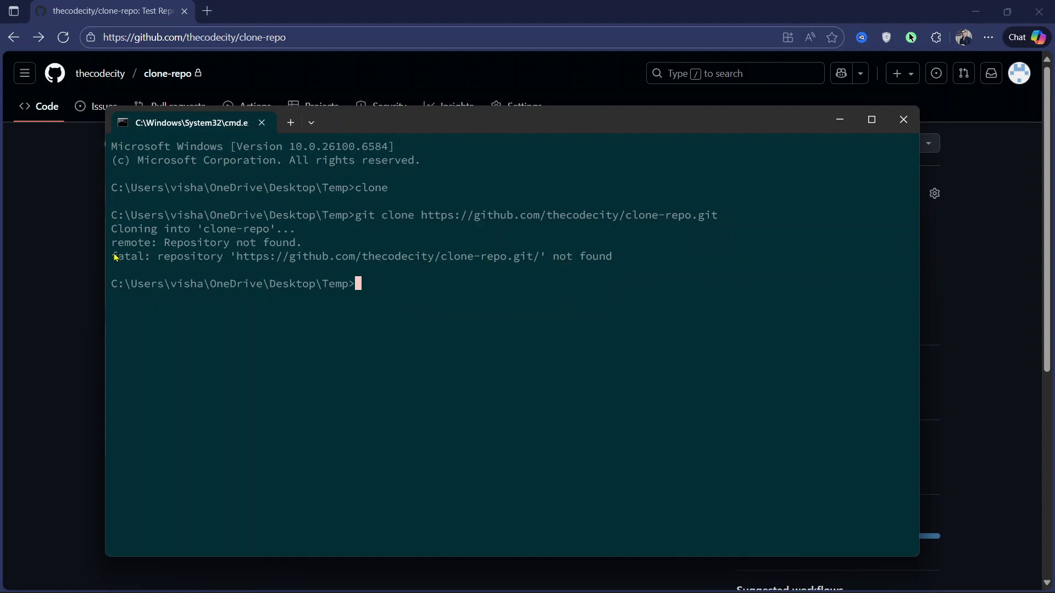
left_click_drag(115, 257, 611, 259)
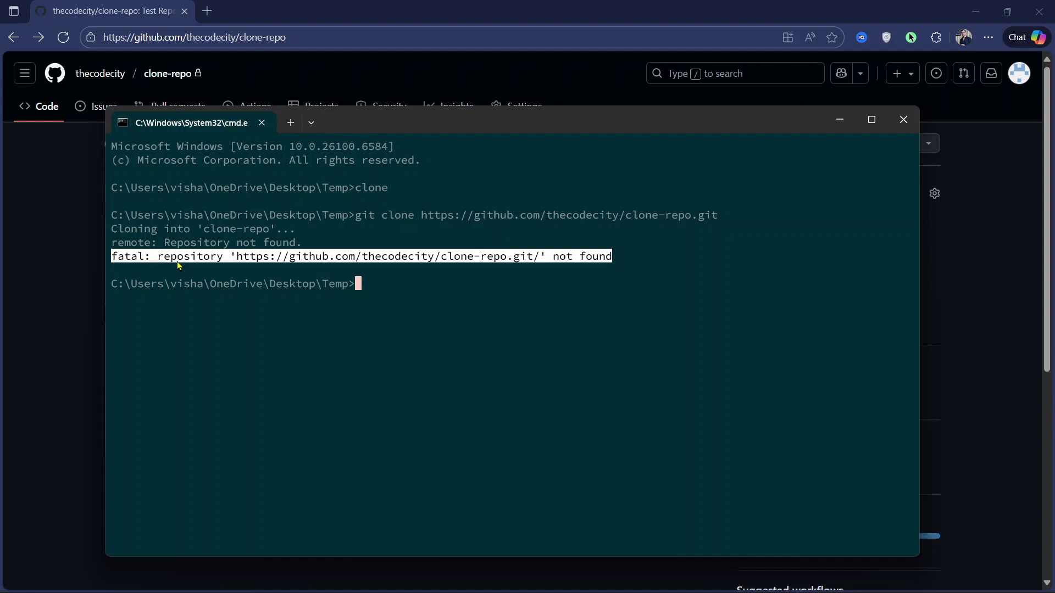
left_click(423, 288)
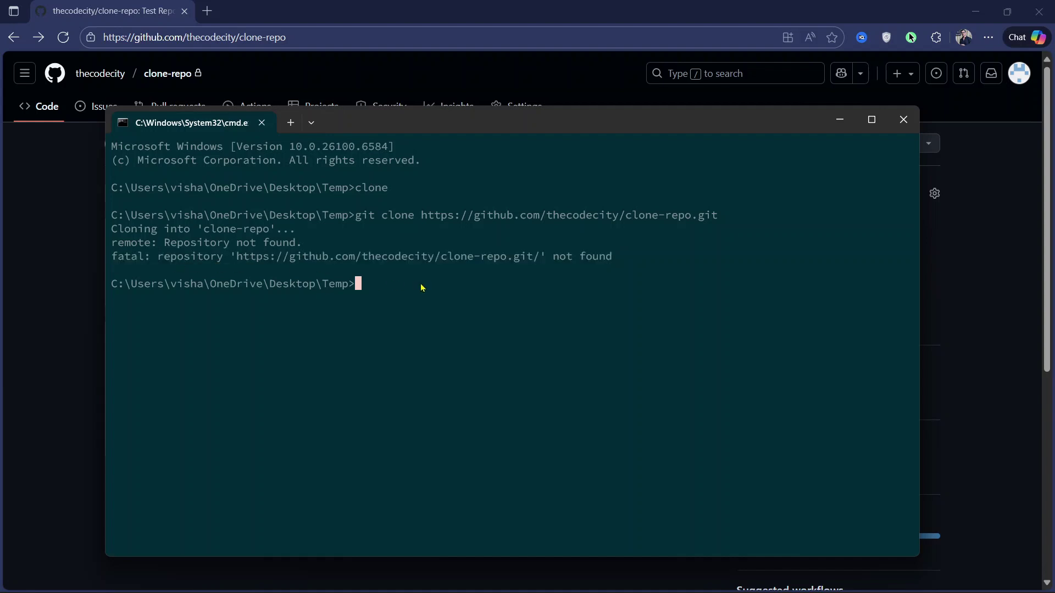
left_click(60, 255)
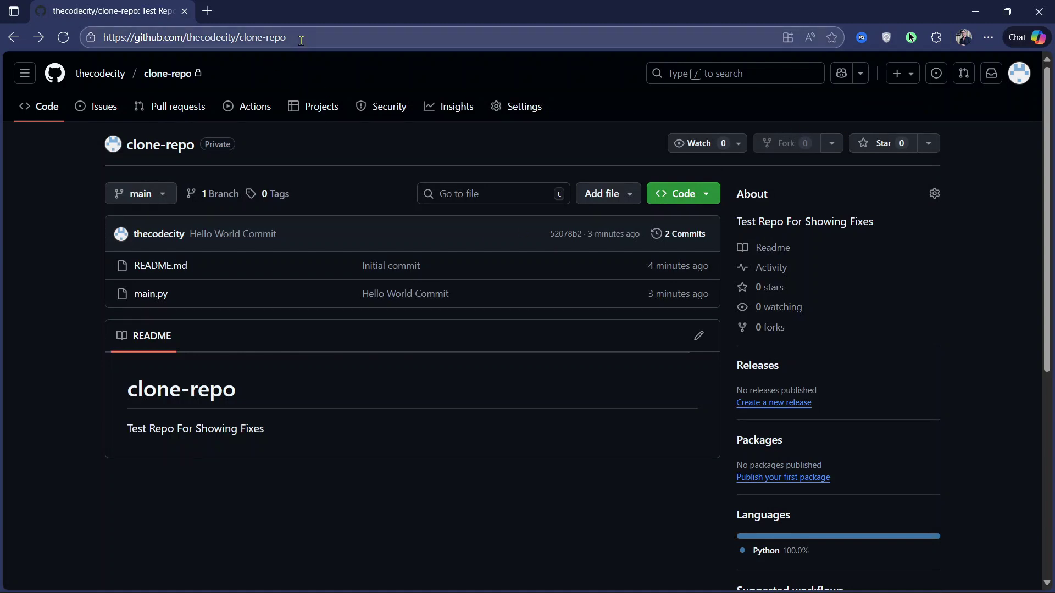
left_click(1019, 74)
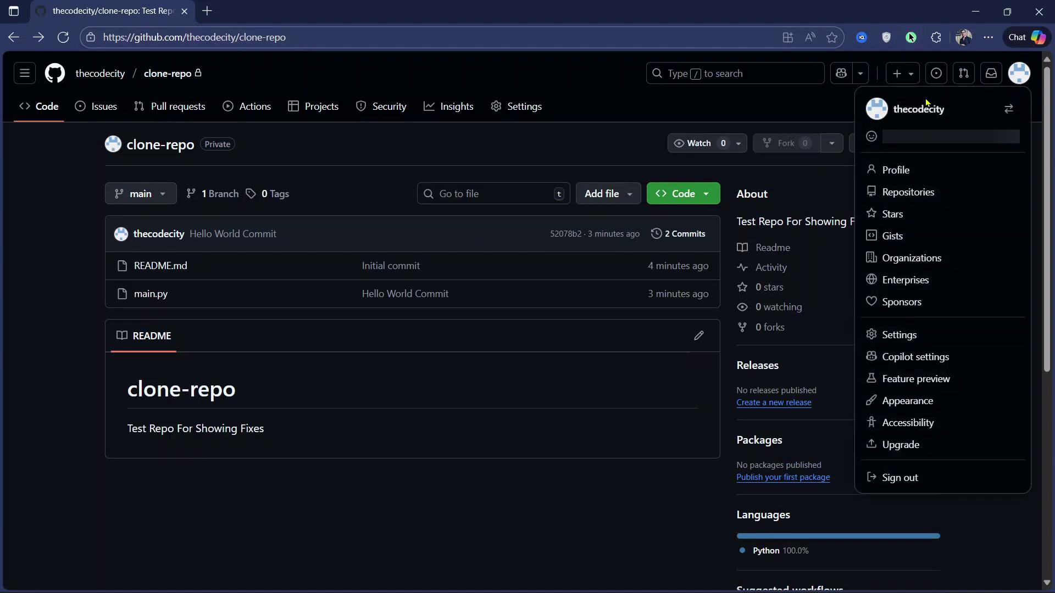
left_click(590, 123)
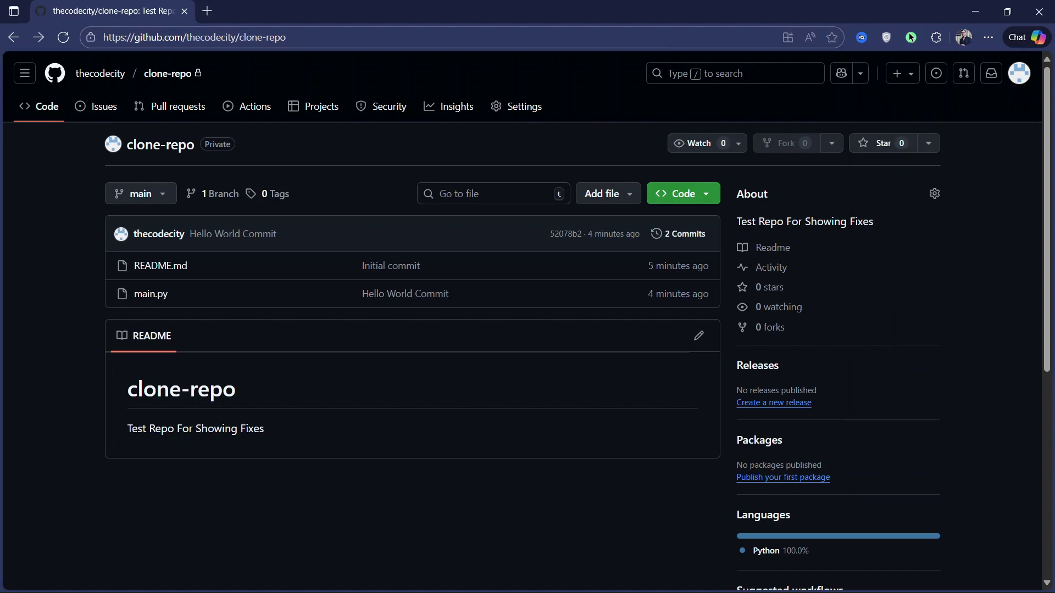
left_click(725, 577)
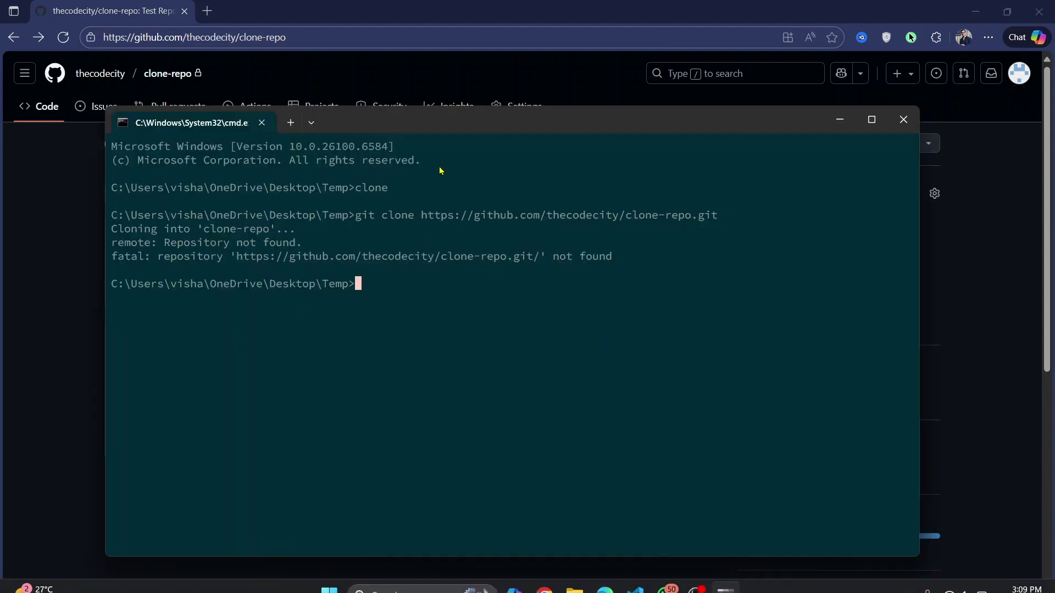
double_click(450, 127)
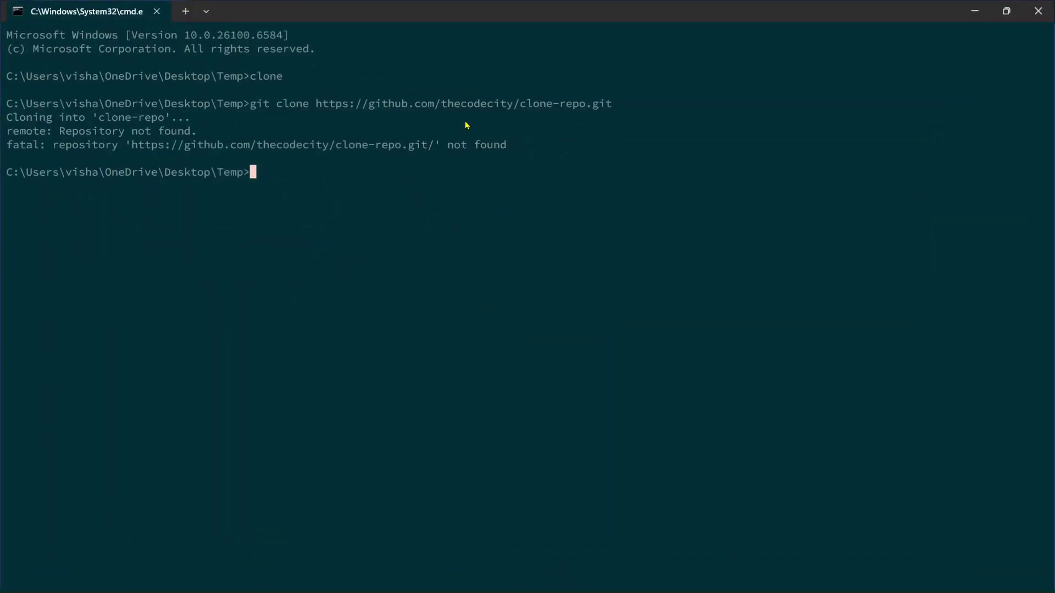
double_click(399, 17)
left_click_drag(395, 126, 409, 124)
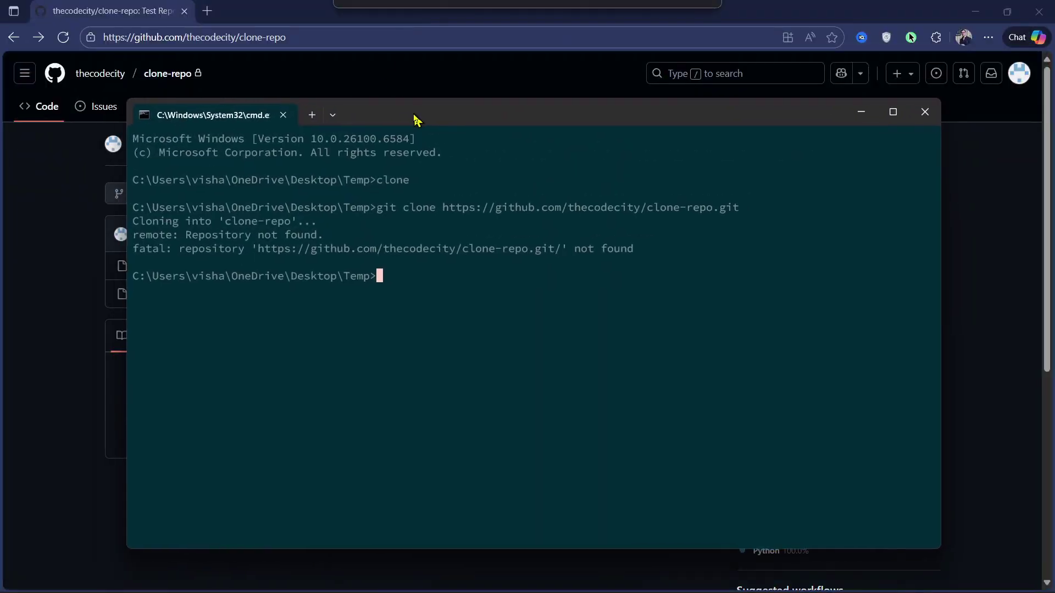
left_click(467, 88)
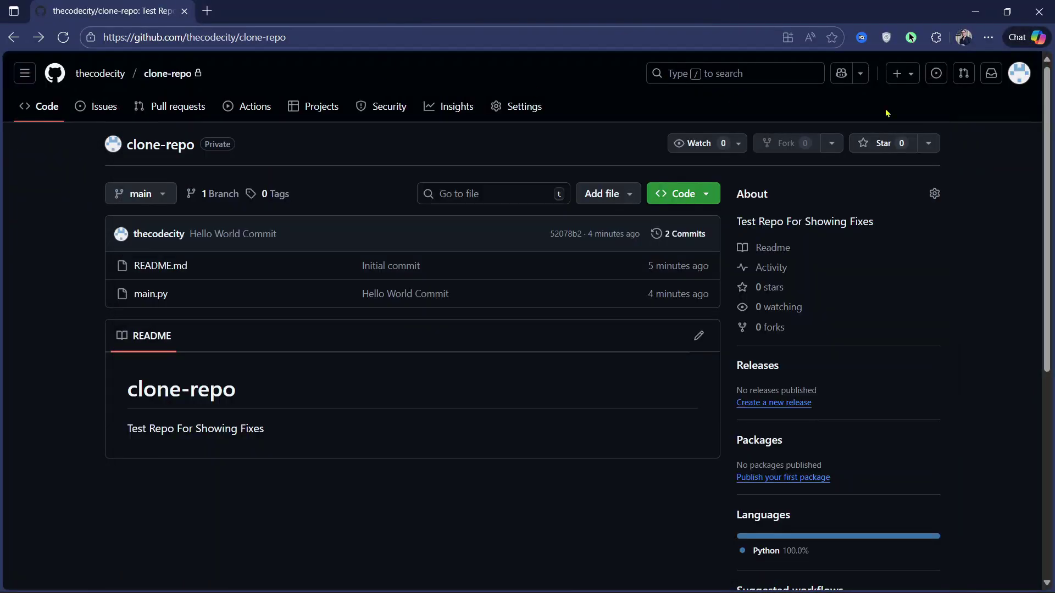
left_click(1019, 73)
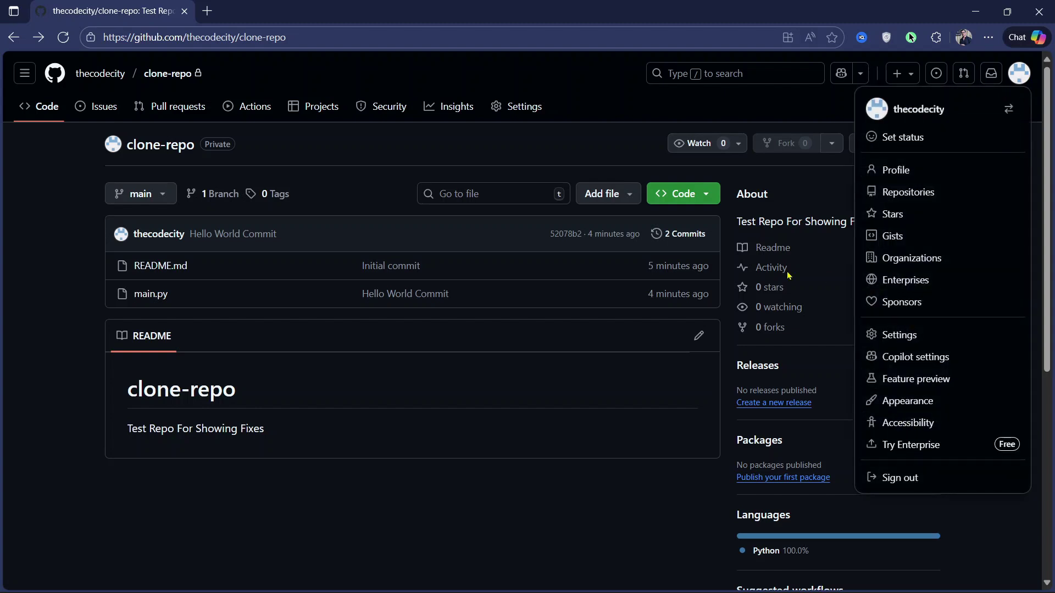
left_click(666, 494)
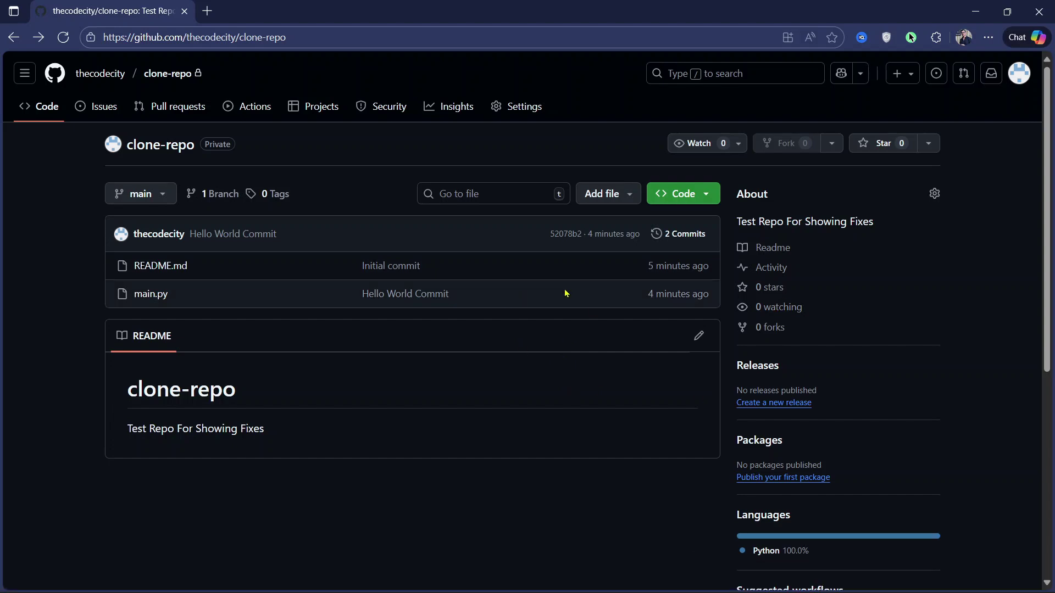
Search 'credentials manager' in the Start menu and launch Credential Manager
key("super")
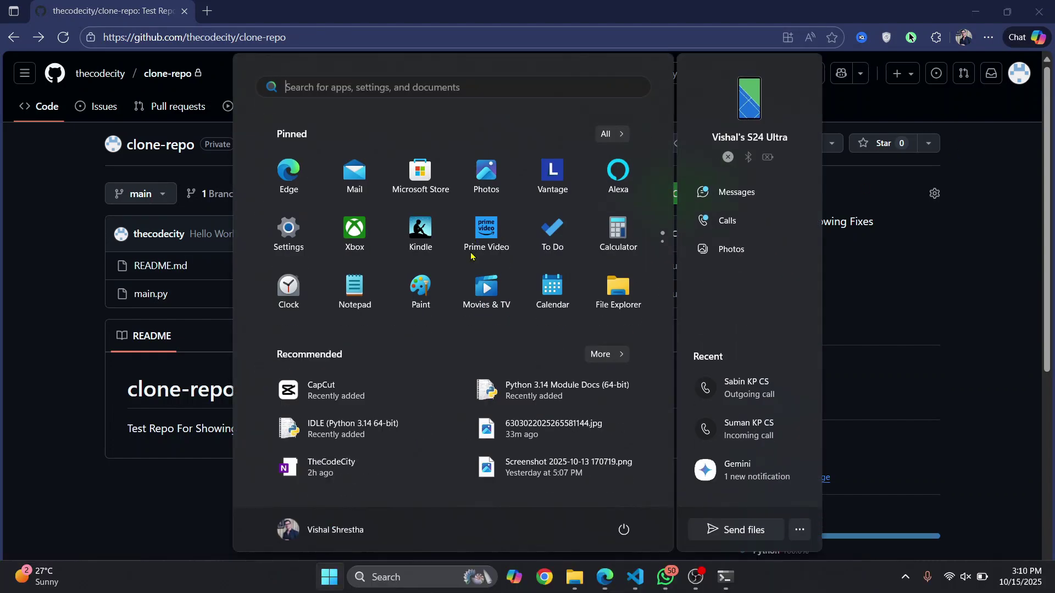
type("creden")
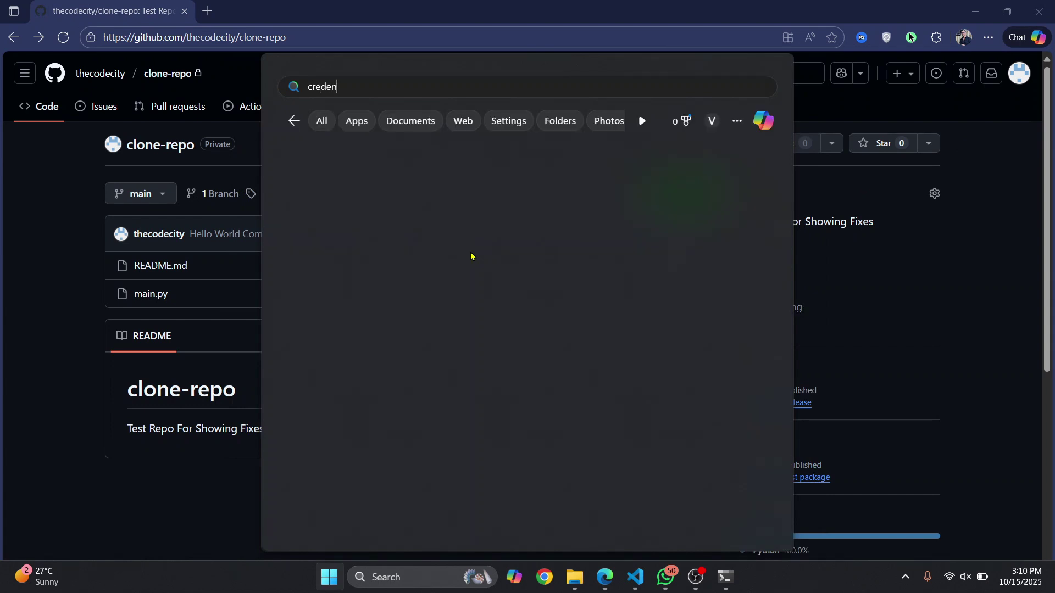
type("tials manager")
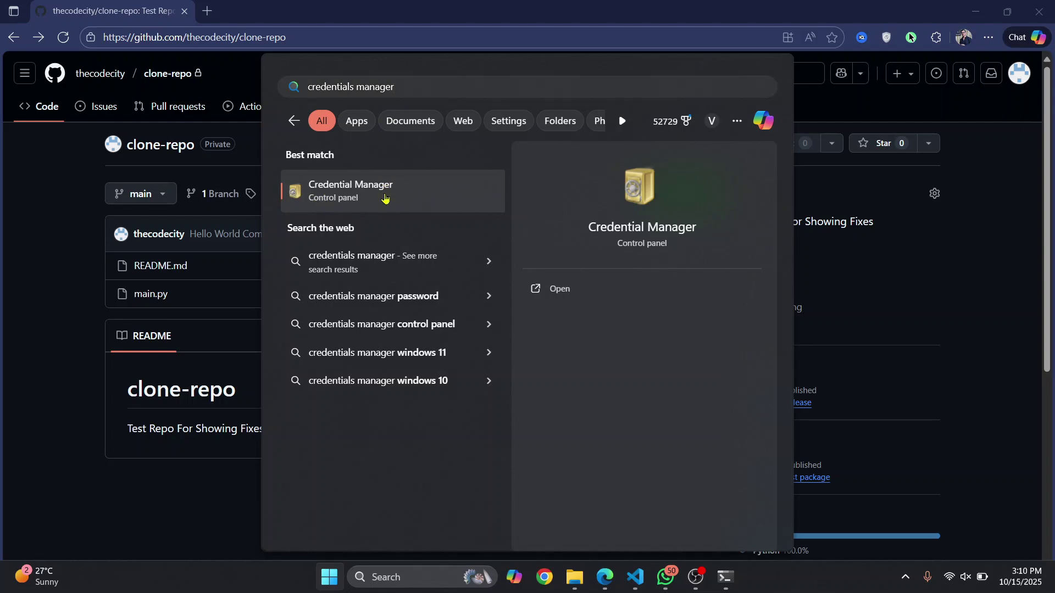
left_click(384, 195)
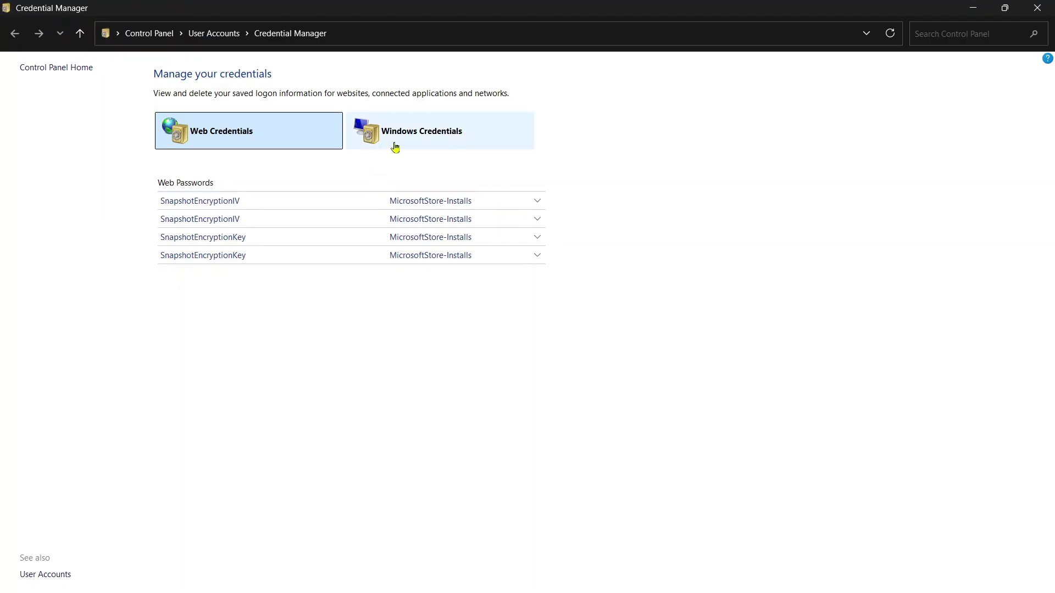
left_click(422, 142)
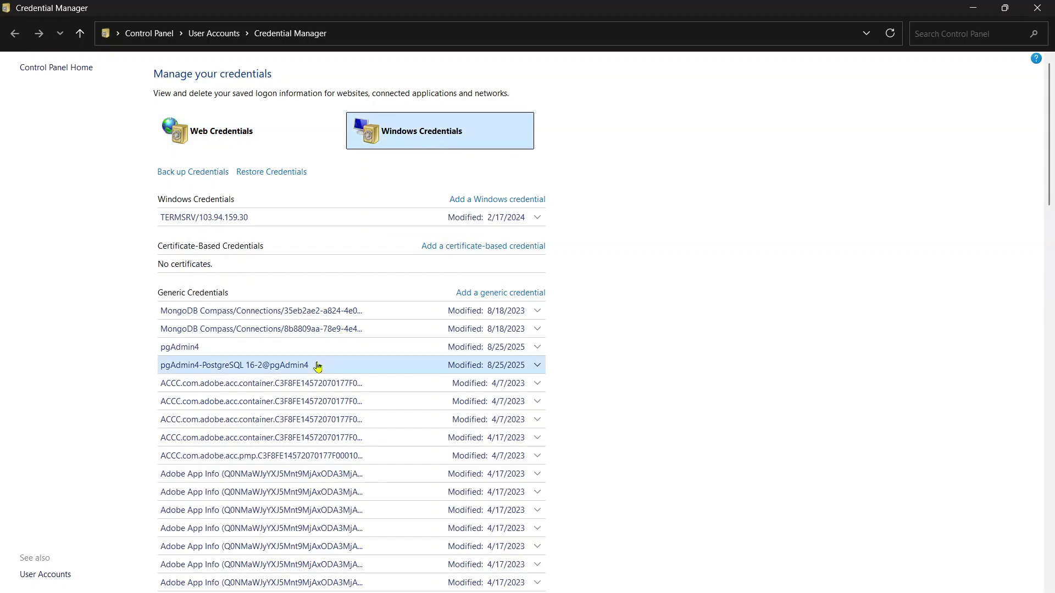
scroll(317, 366, "down", 3)
scroll(318, 367, "down", 10)
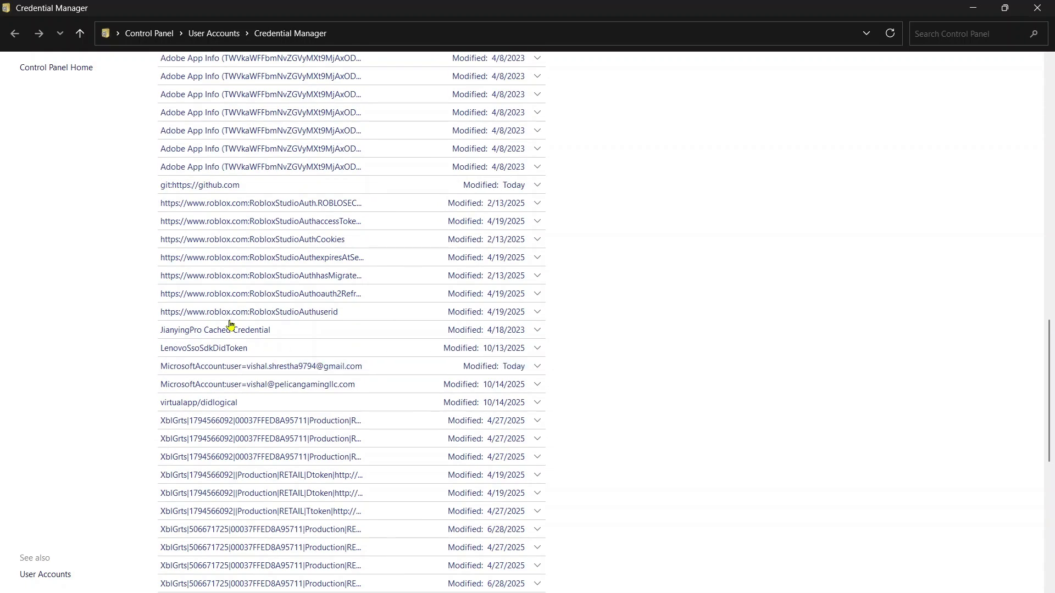
left_click(198, 189)
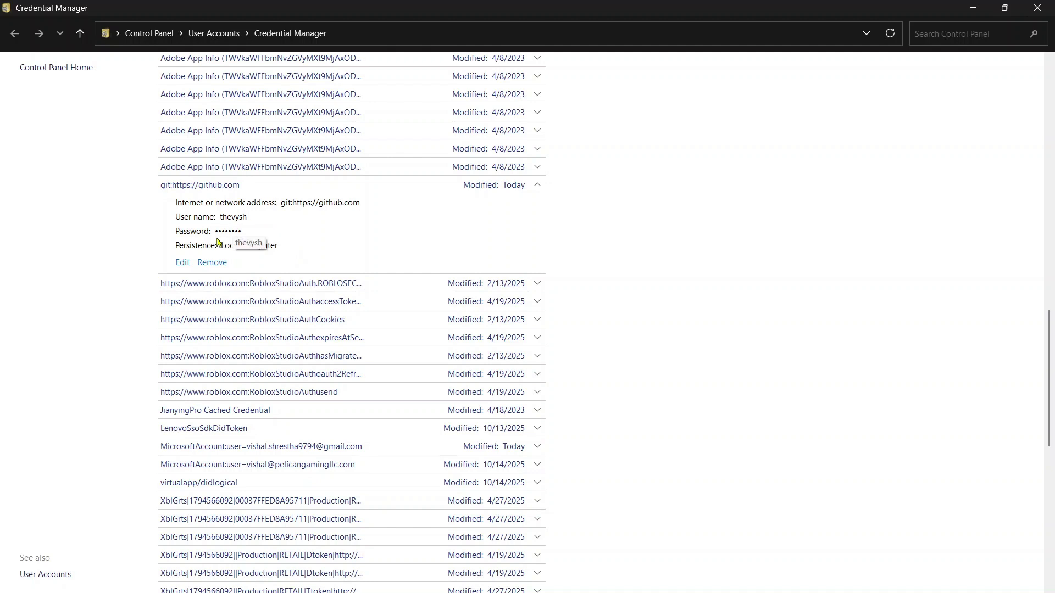
left_click(217, 264)
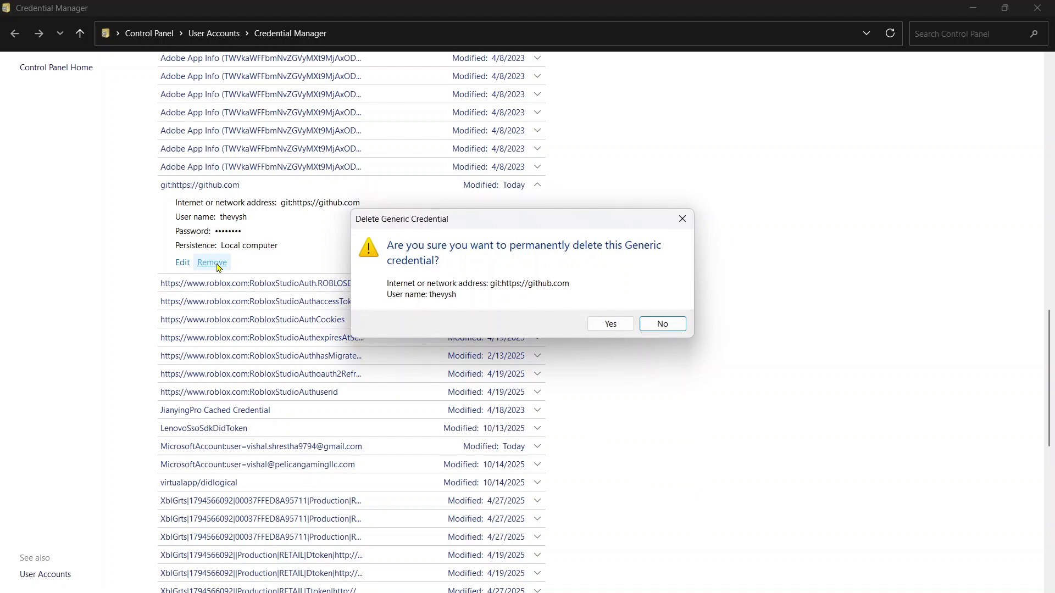
left_click(611, 324)
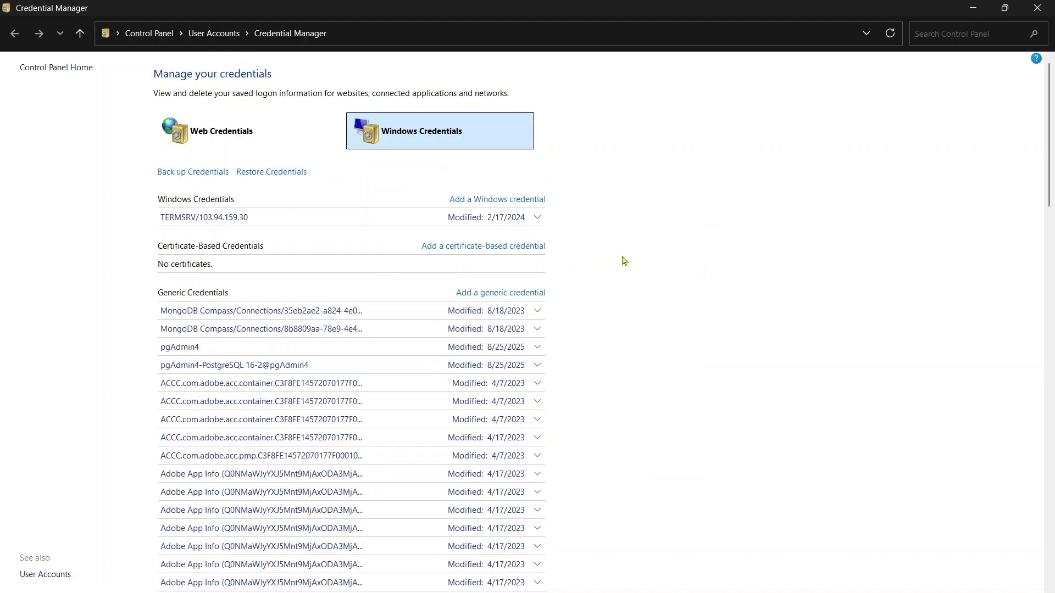
left_click(1037, 7)
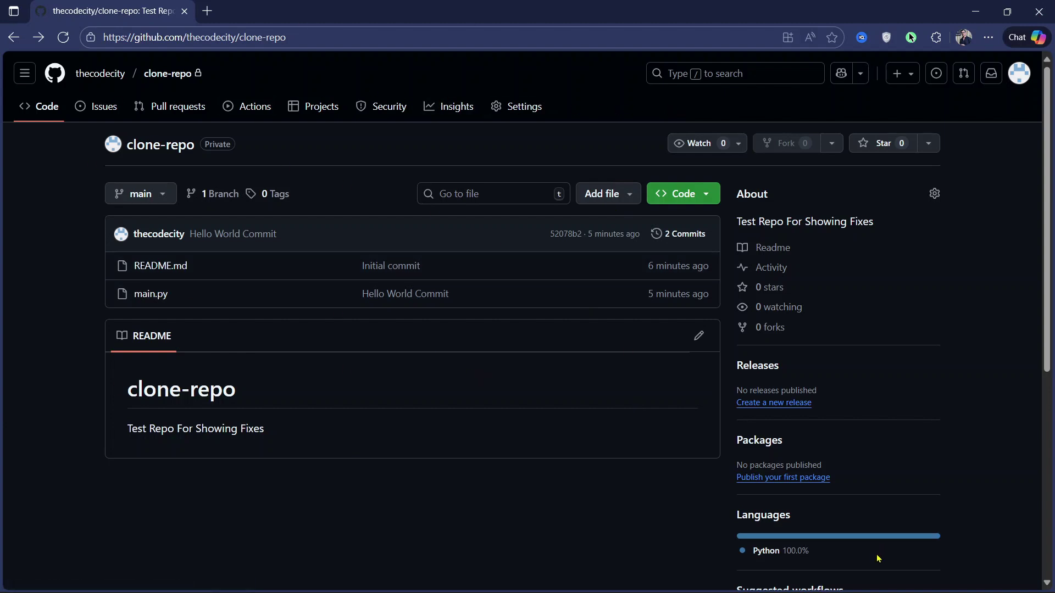
Rerun the previous git clone command in Command Prompt
left_click(726, 578)
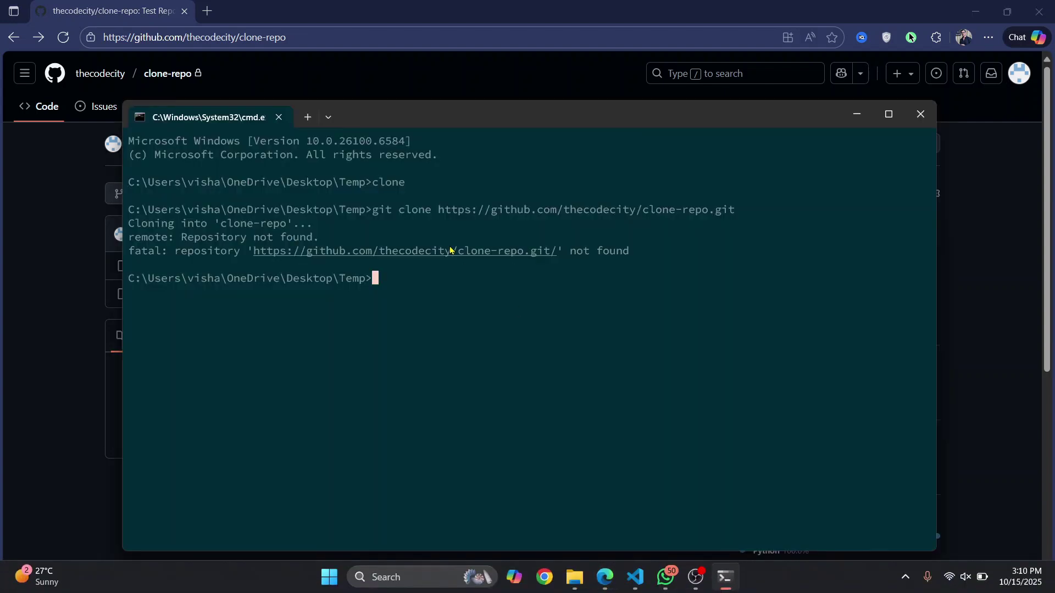
key("Up")
key("Return")
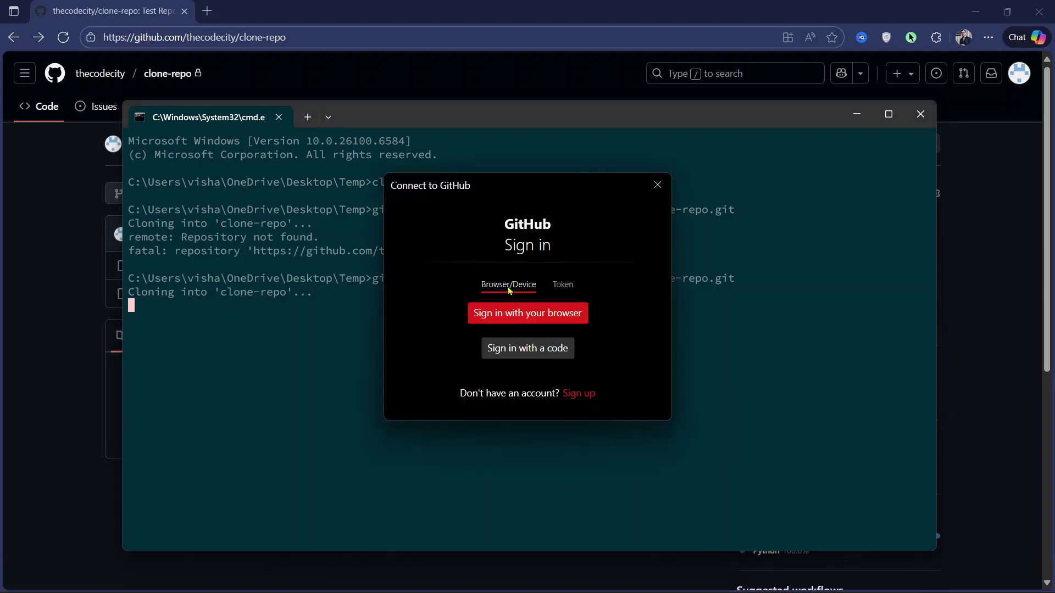
Choose 'Sign in with your browser' in the GitHub sign-in dialog instead of a token
left_click(564, 286)
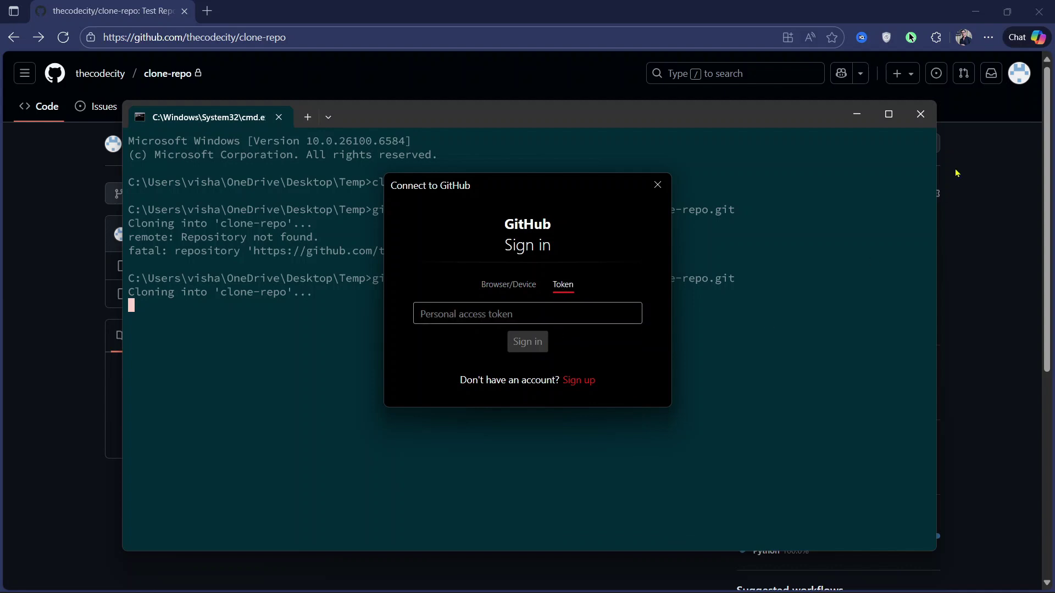
left_click(579, 317)
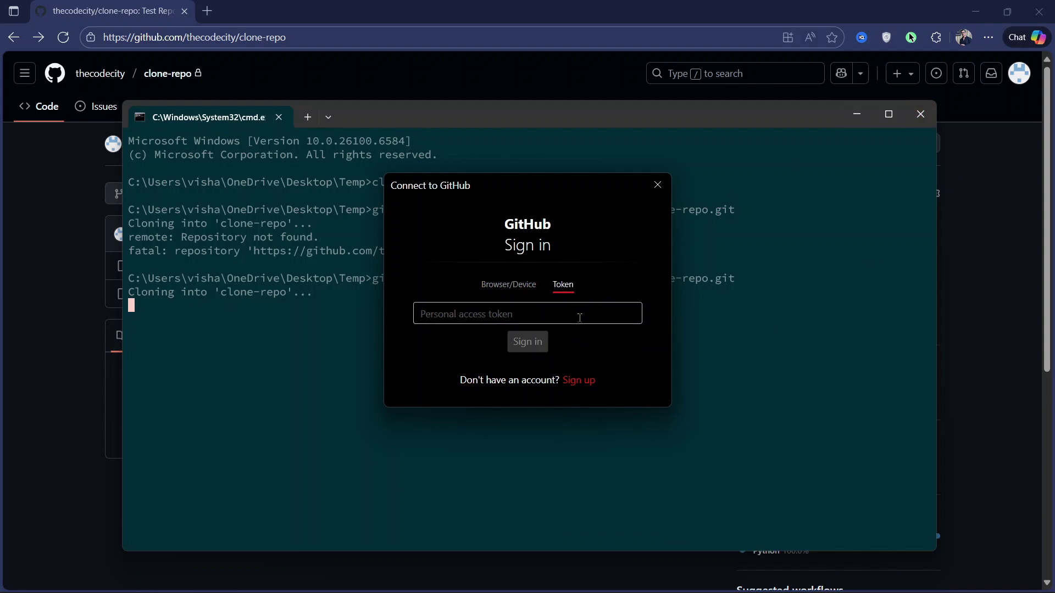
left_click(508, 284)
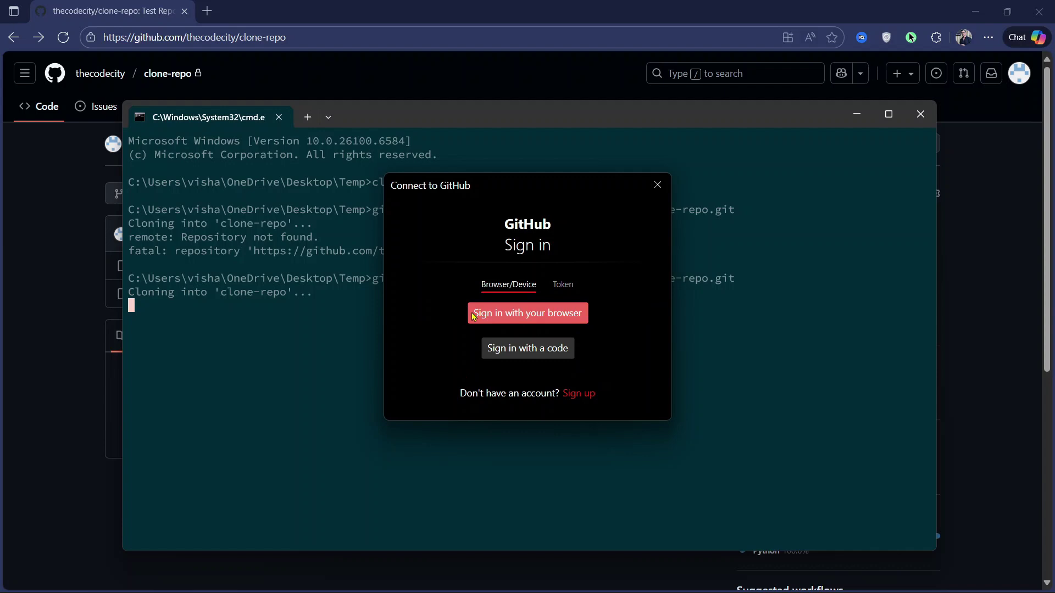
left_click(536, 316)
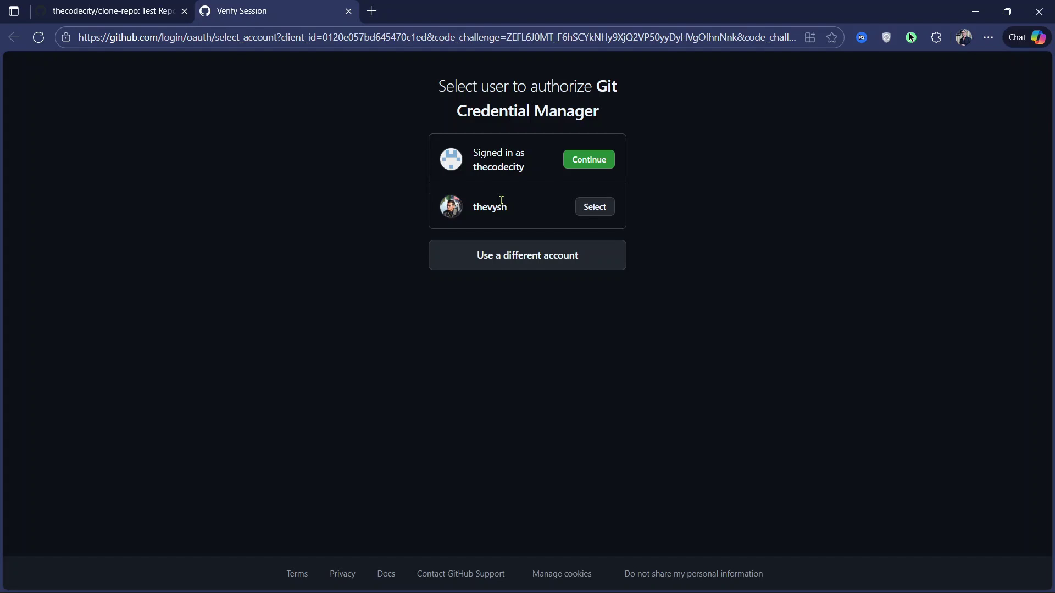
Authorize Git Credential Manager on GitHub and return to the finished clone in Command Prompt
left_click(596, 167)
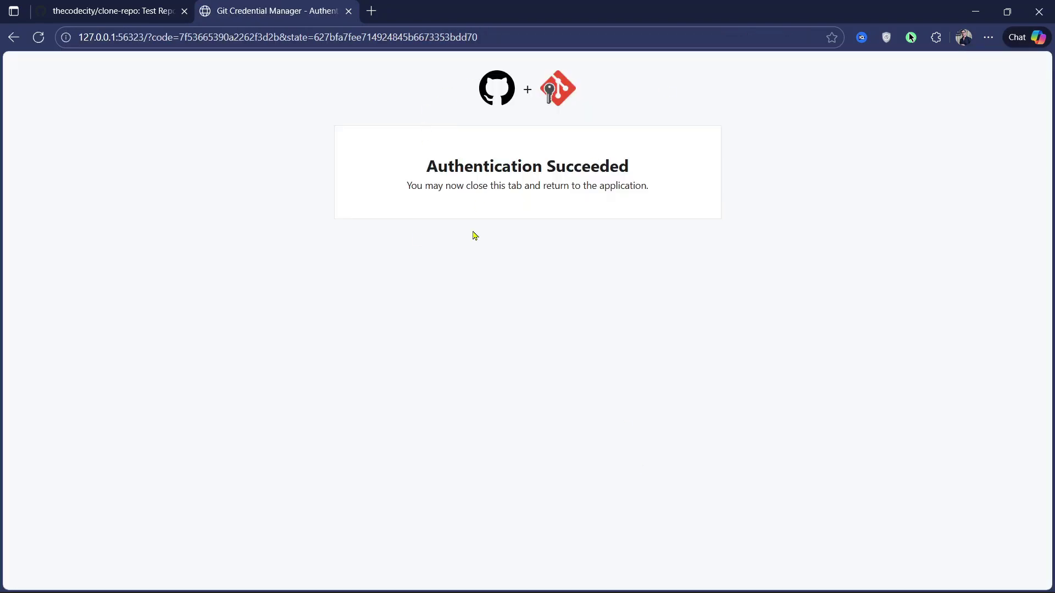
left_click(737, 591)
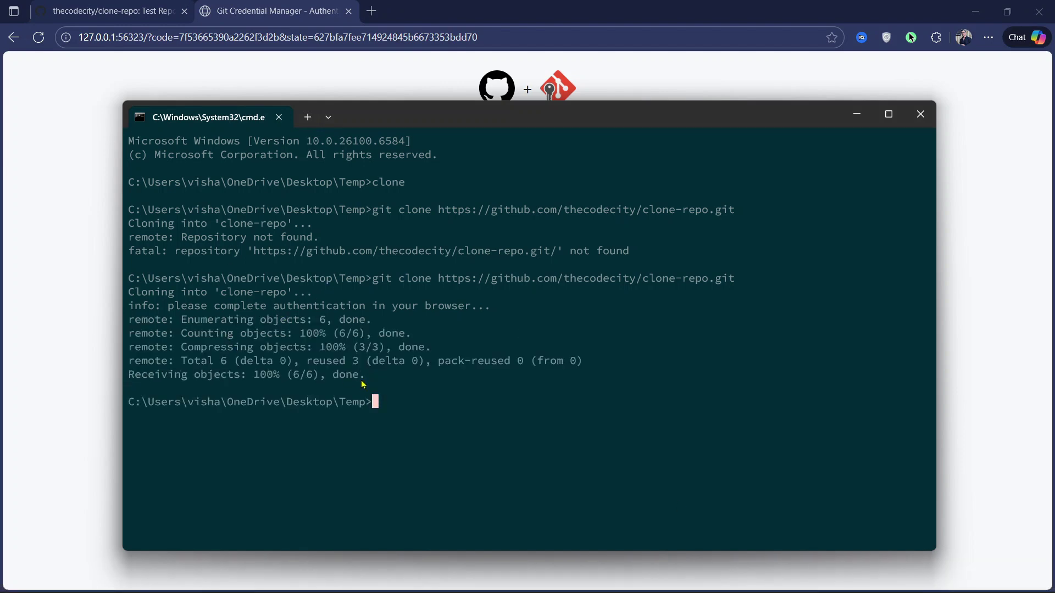
Open the cloned clone-repo folder inside Temp in File Explorer
key("alt+Tab")
key("alt+Tab")
key("alt+Tab")
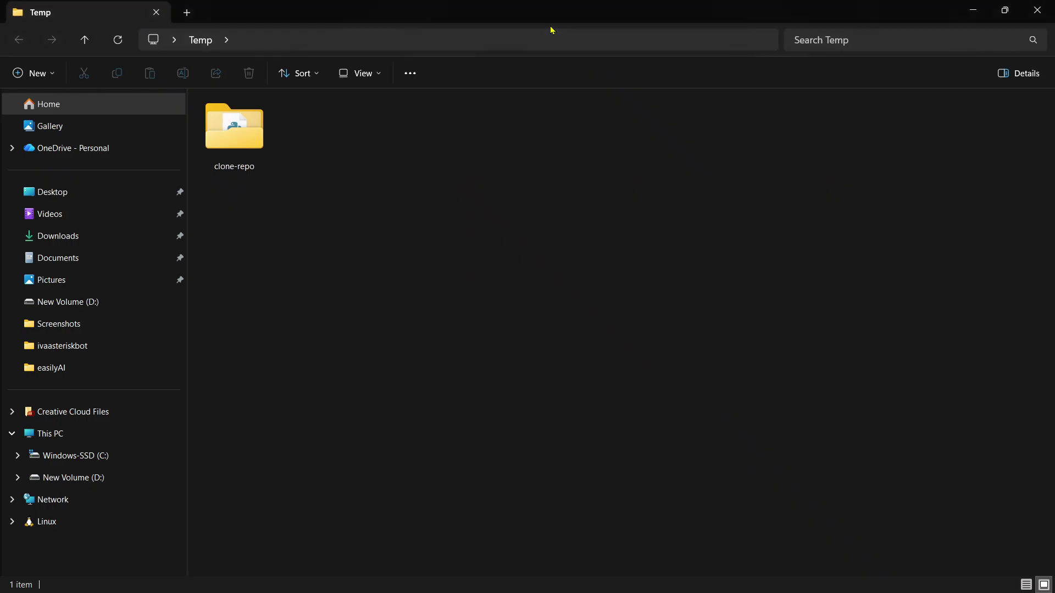
double_click(219, 130)
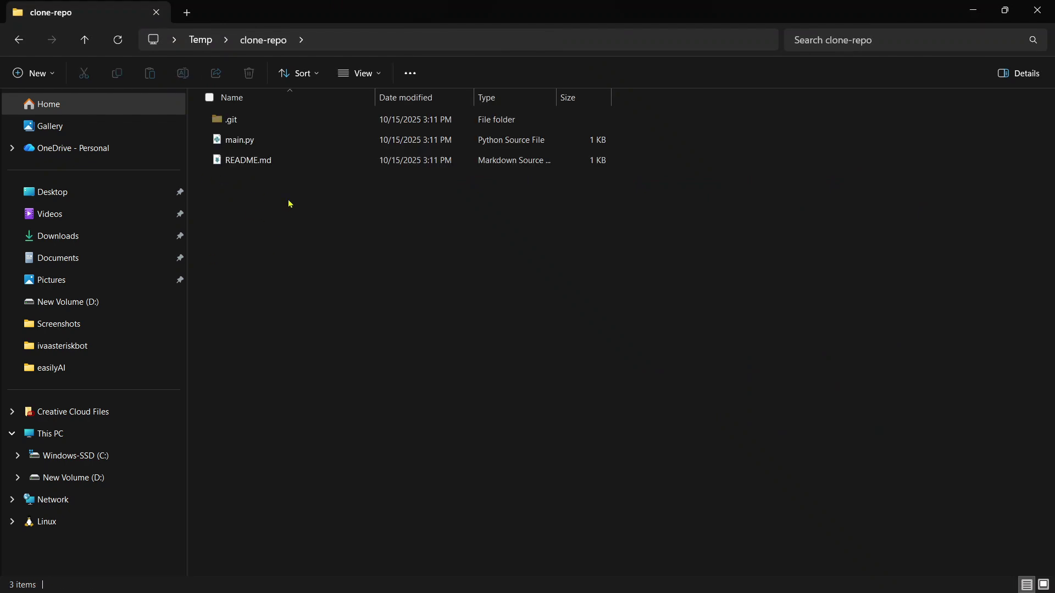
Return to the browser's first tab showing the clone-repo repository
key("alt+Tab")
key("alt+Tab")
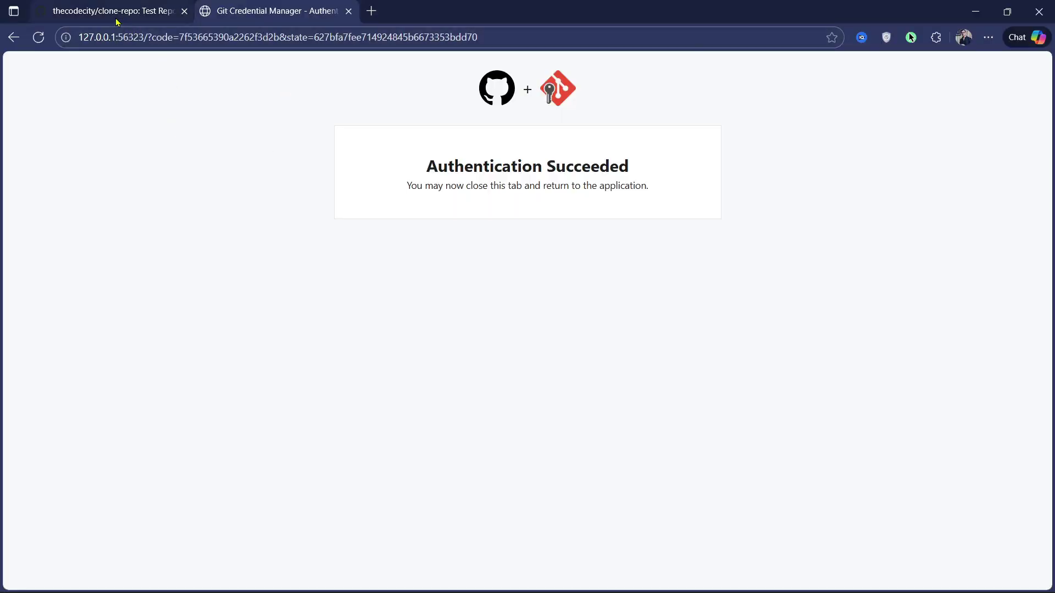
left_click(116, 11)
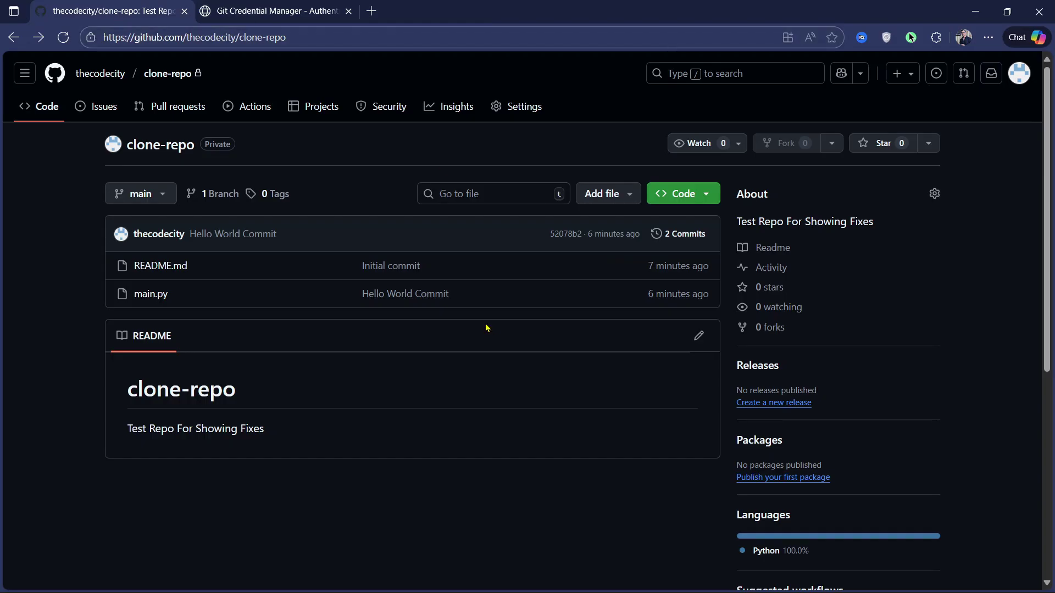